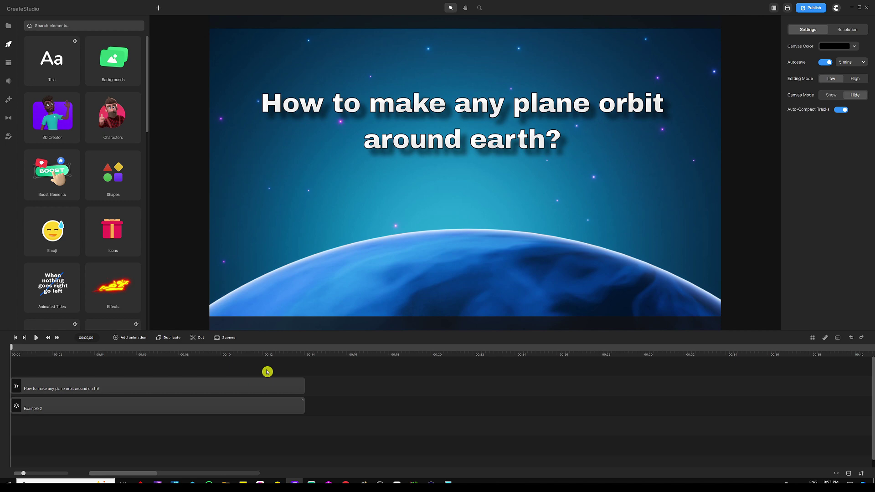
Delete the existing title and background tracks and place the earth-and-stars space background on the canvas.
left_click_drag(265, 370, 211, 439)
key("Delete")
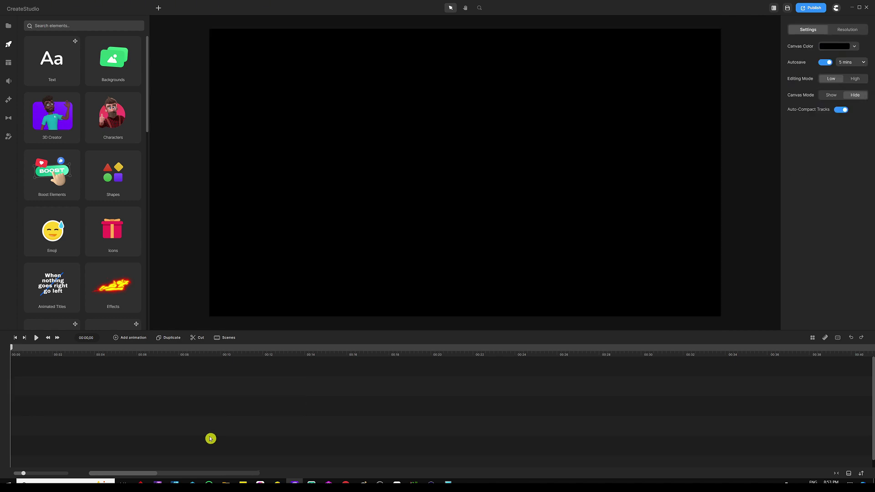
left_click(8, 25)
left_click_drag(51, 104, 391, 94)
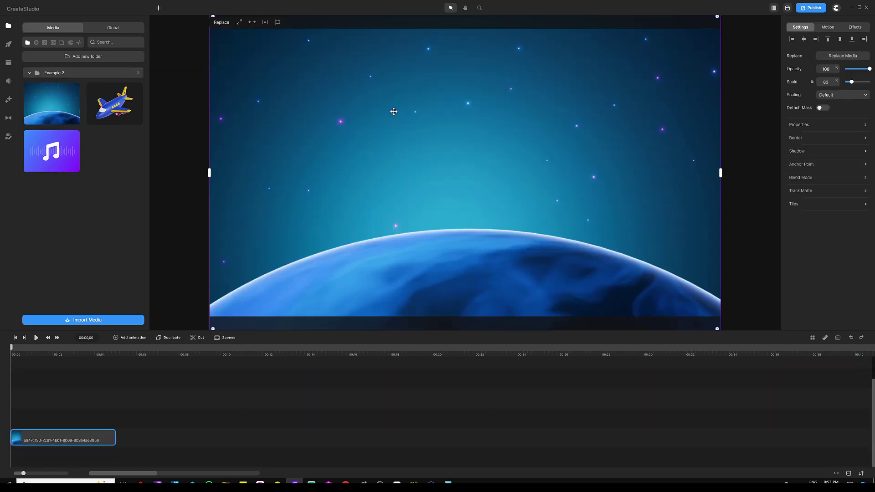
Stretch the background clip to run about 19 seconds.
left_click(139, 401)
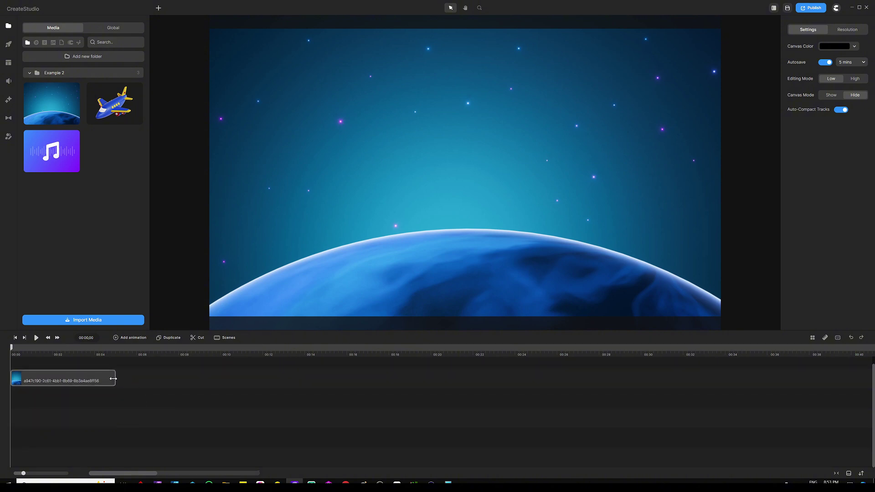
left_click_drag(115, 379, 443, 374)
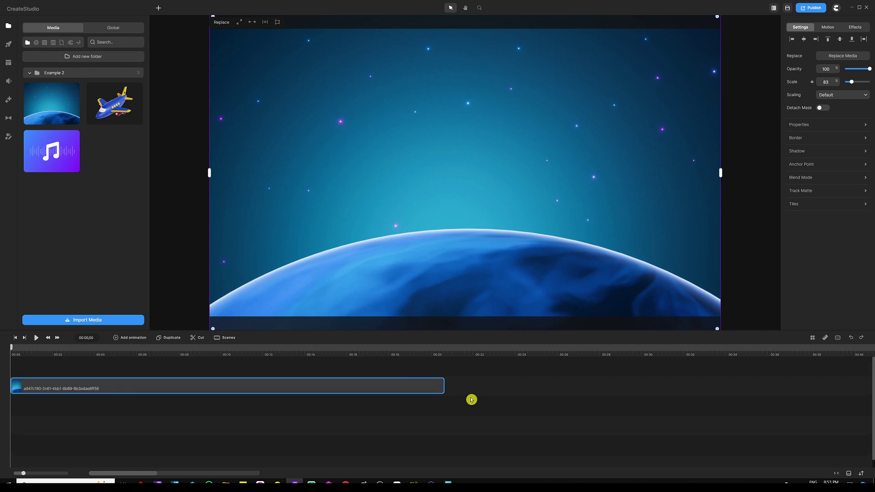
left_click(406, 371)
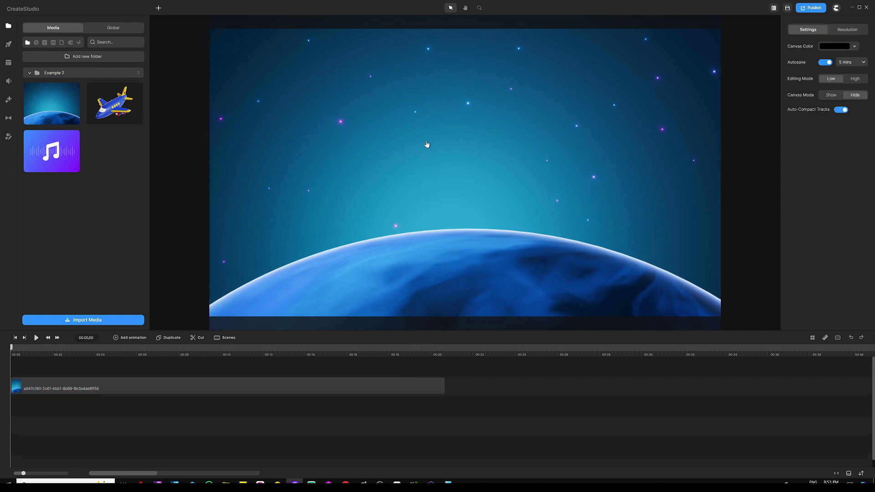
Add a Circle shape scaled to about 404%, centred horizontally below the background.
scroll(439, 138, "down", 3)
scroll(440, 139, "down", 2)
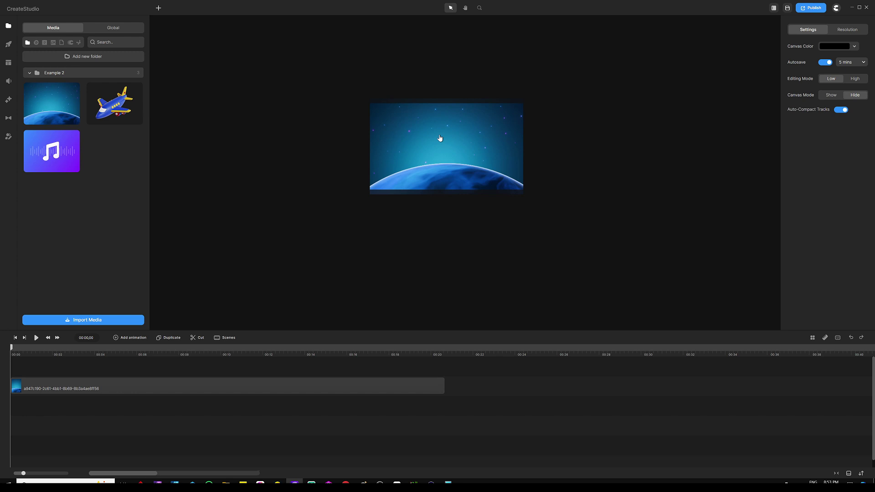
key("ctrl+v")
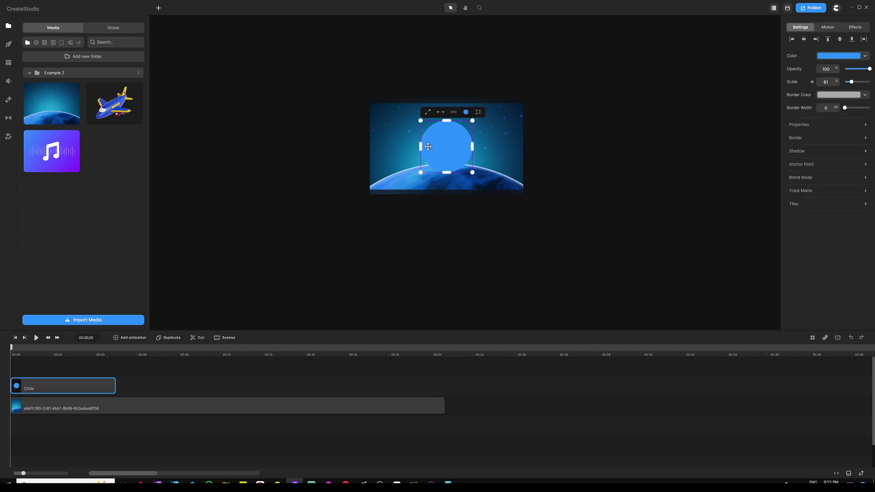
left_click_drag(421, 170, 305, 320)
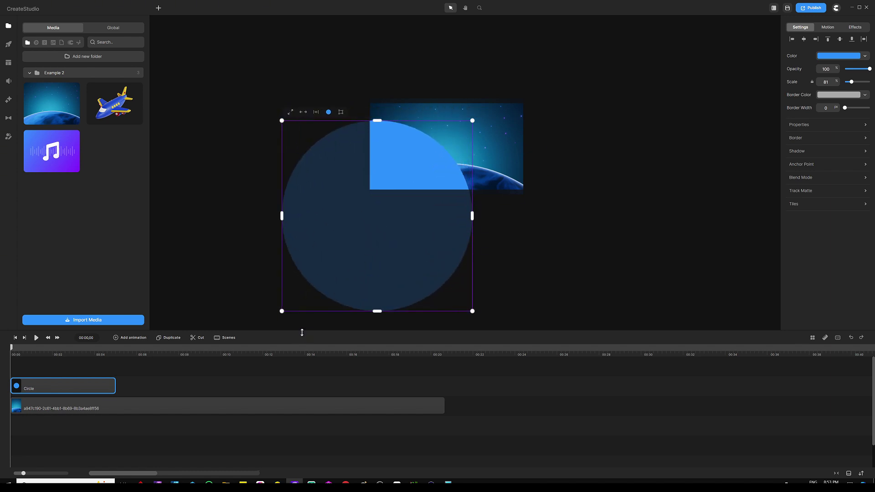
left_click_drag(386, 149, 456, 192)
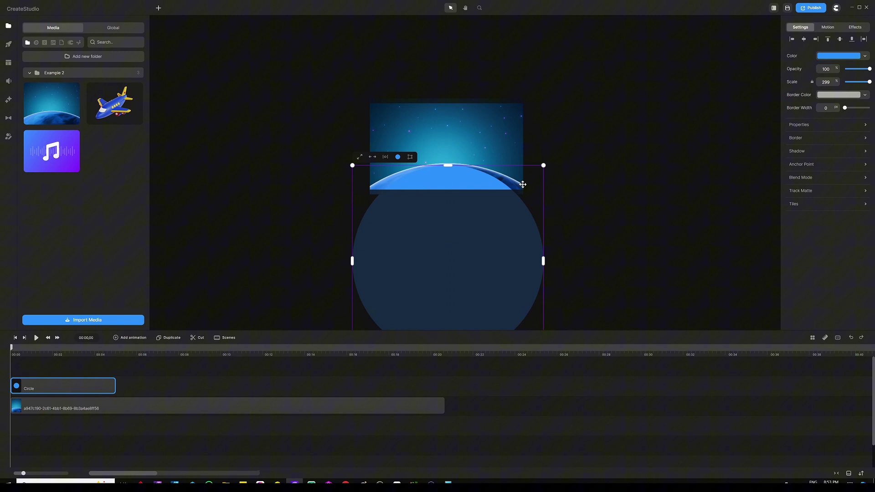
scroll(473, 152, "down", 2)
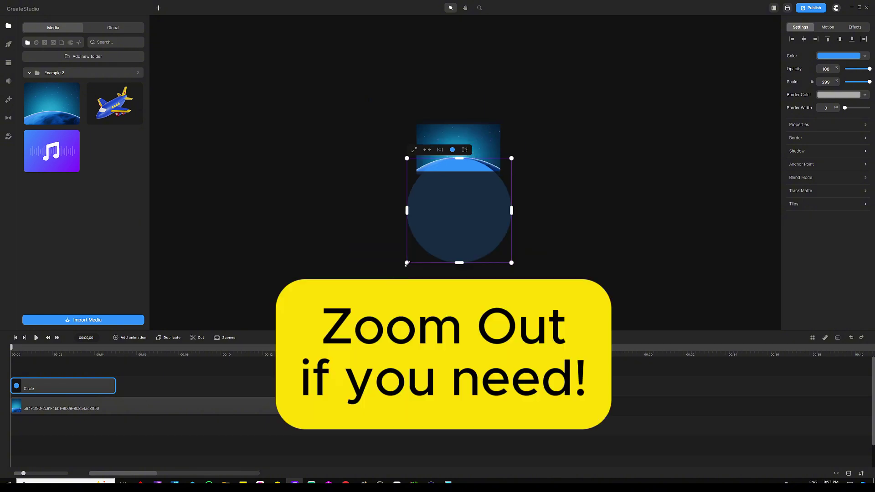
left_click_drag(408, 263, 370, 299)
left_click_drag(458, 245, 476, 244)
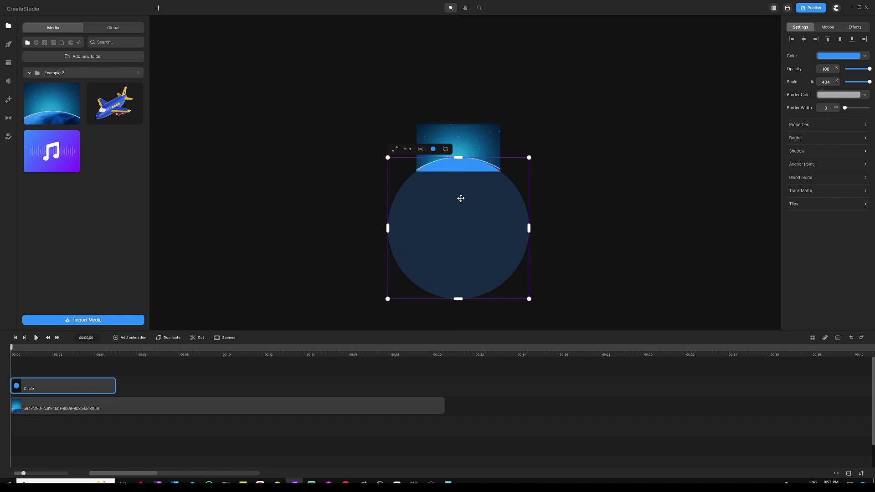
left_click(341, 160)
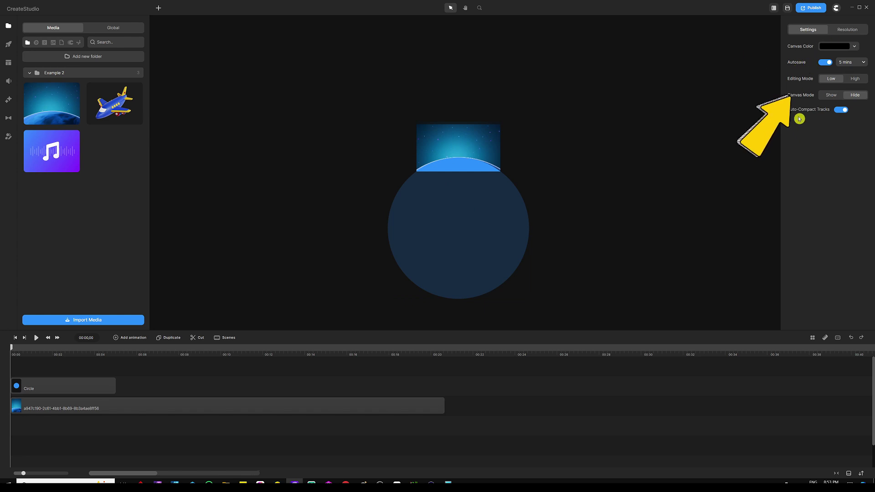
Set Canvas Mode to Show and add horizontal and vertical guides crossing at the circle's centre.
left_click(832, 95)
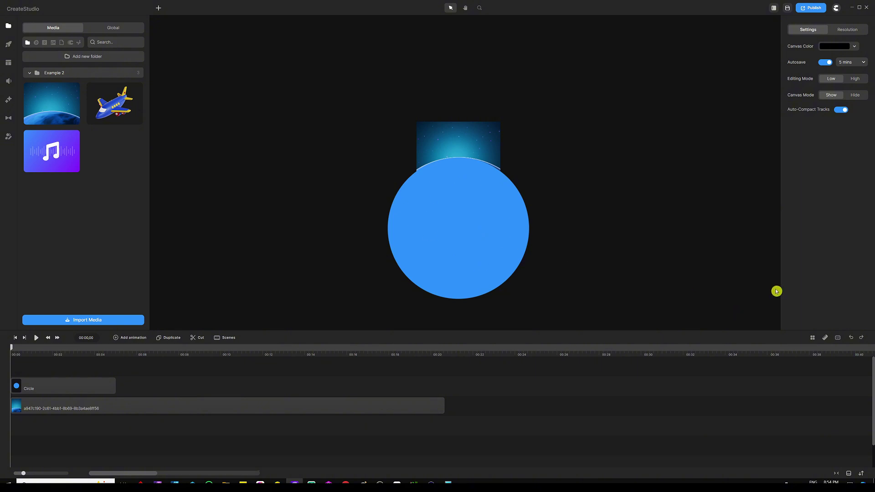
left_click(825, 339)
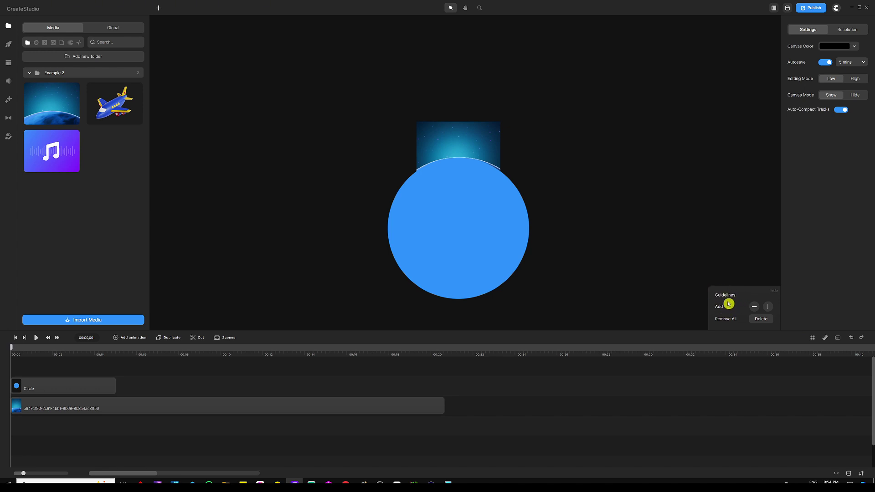
left_click(756, 307)
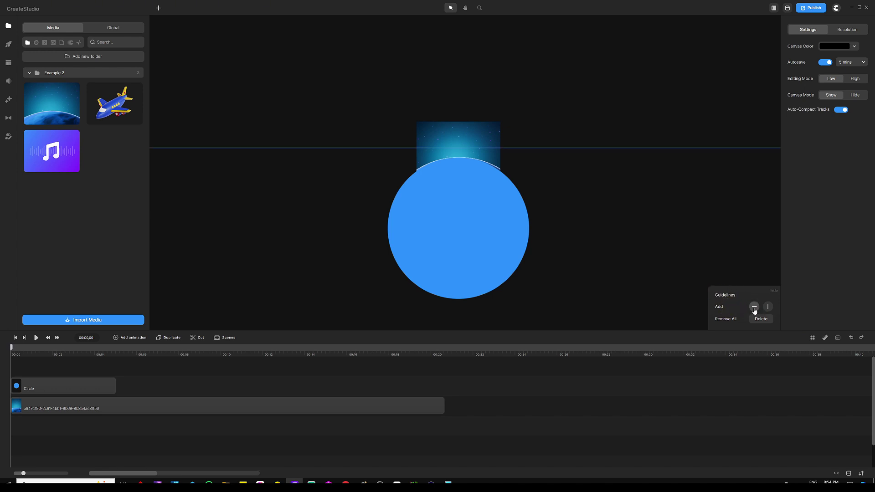
left_click(769, 307)
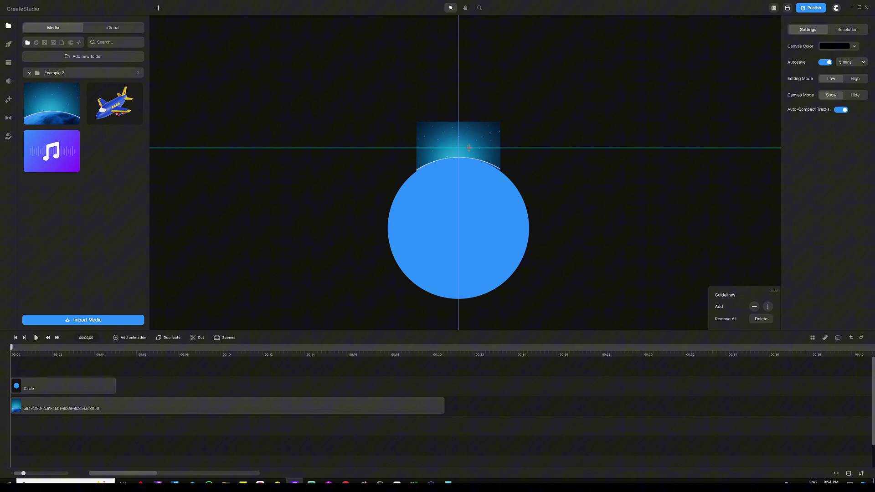
left_click_drag(470, 148, 471, 229)
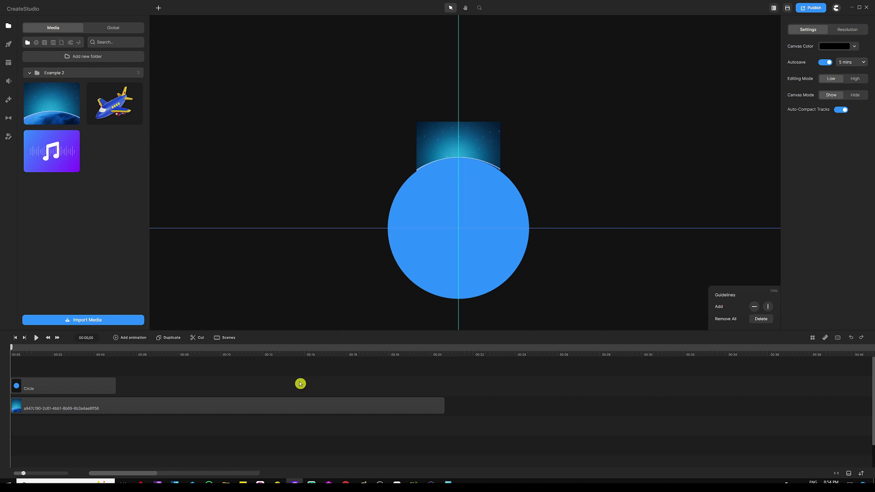
Place the airplane image from Media on the canvas and shrink it to 25% scale.
left_click_drag(301, 383, 308, 369)
left_click(99, 124)
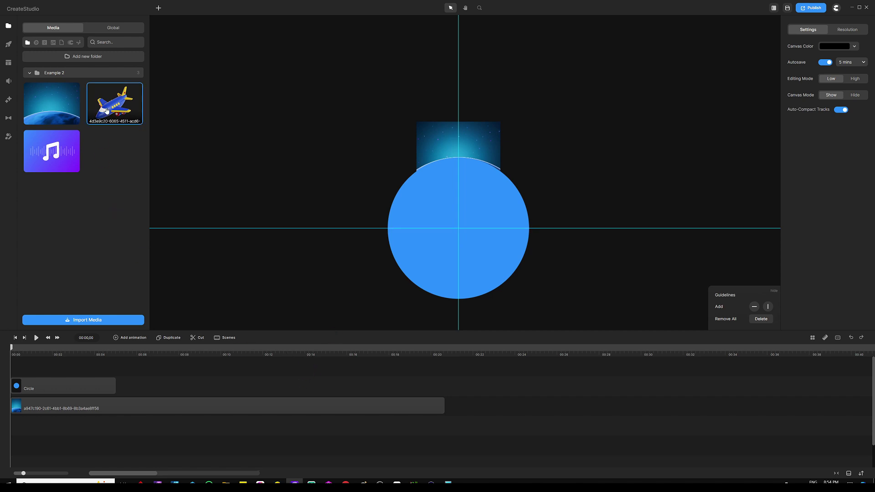
left_click_drag(113, 110, 392, 112)
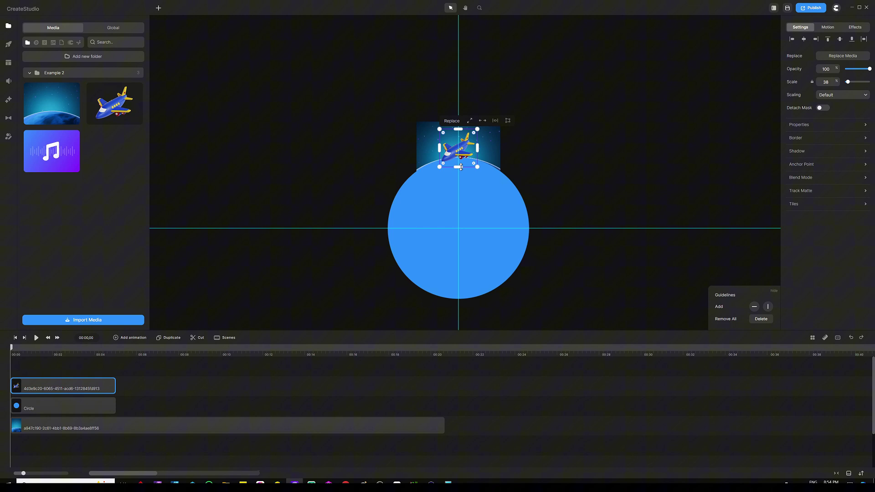
key("shift+2")
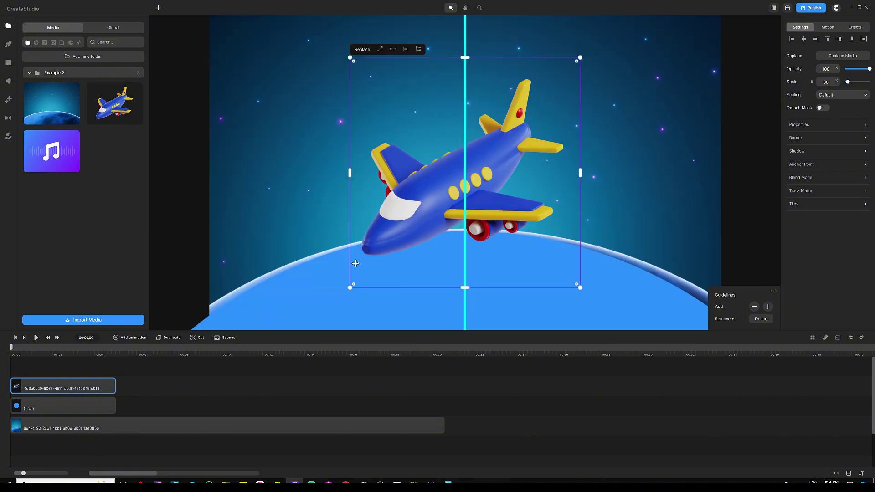
left_click_drag(350, 287, 424, 213)
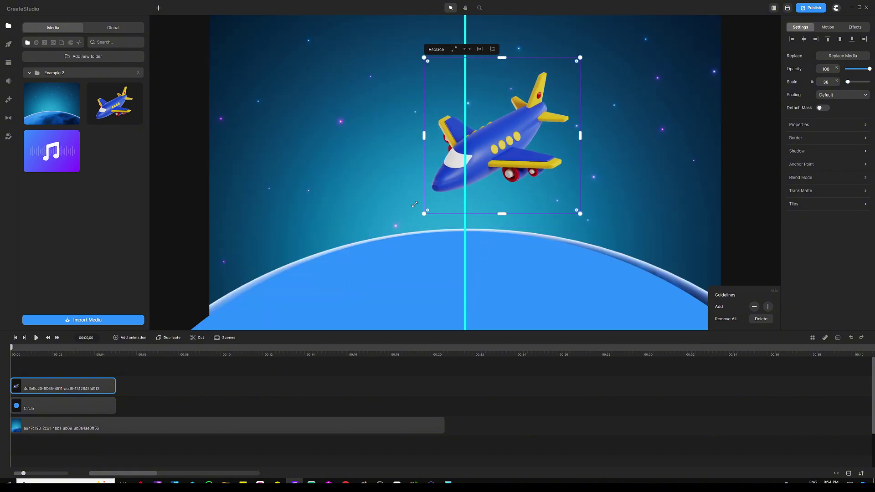
left_click(446, 420)
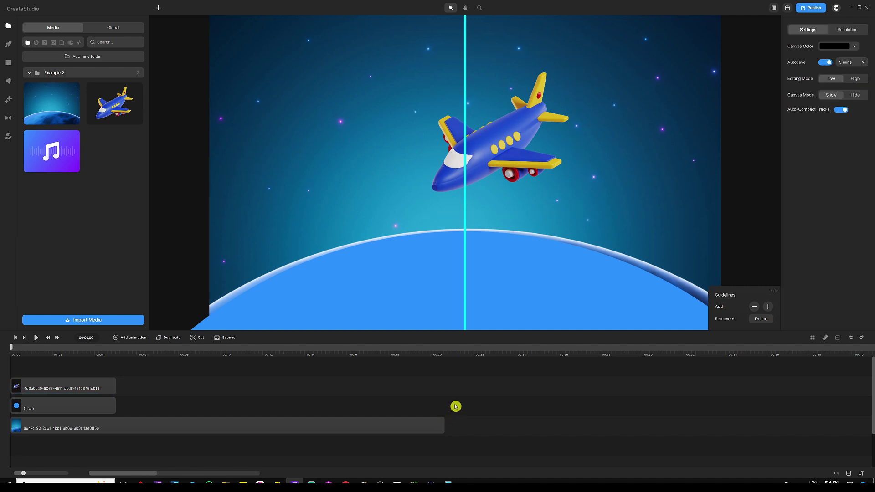
Tilt the airplane about 45° and move it onto the vertical guideline above the earth.
left_click(86, 388)
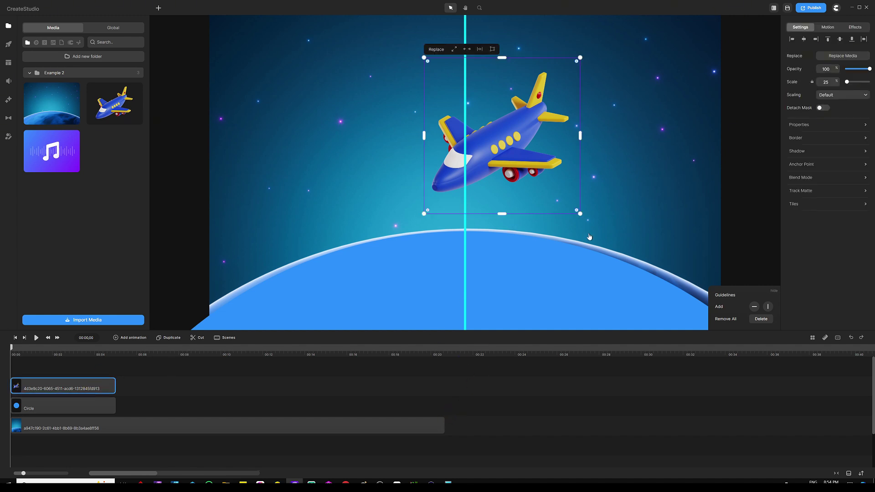
left_click_drag(587, 219, 494, 247)
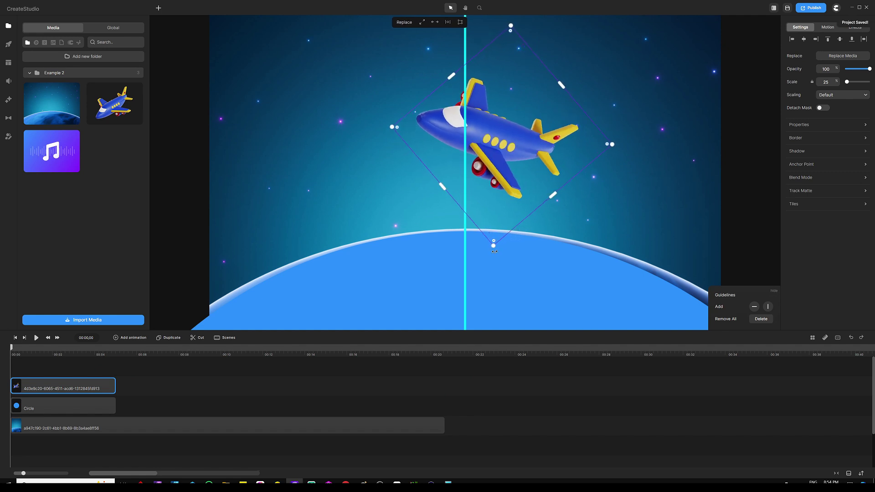
mouse_move(465, 113)
left_mouse_down()
mouse_move(432, 108)
mouse_move(474, 119)
left_mouse_up()
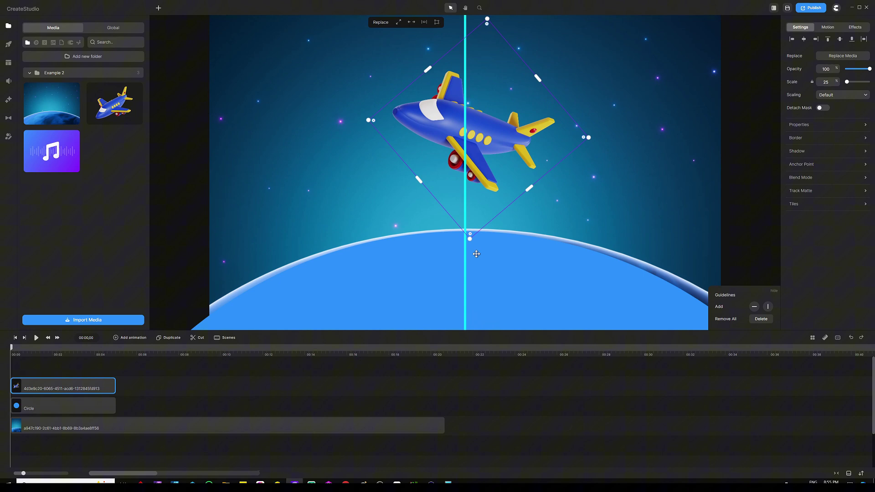
left_click_drag(473, 248, 483, 245)
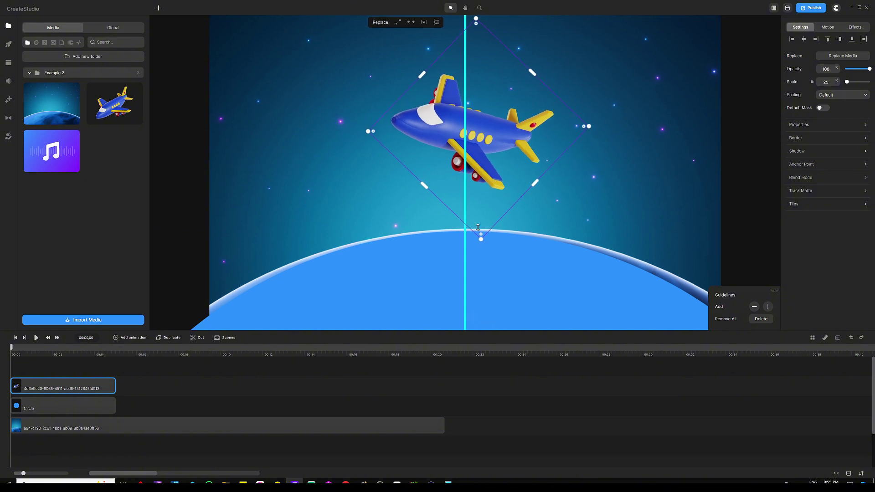
Using Anchor Point settings, drag the airplane's purple anchor marker onto the blue circle's centre.
scroll(470, 110, "down", 3)
scroll(468, 107, "down", 3)
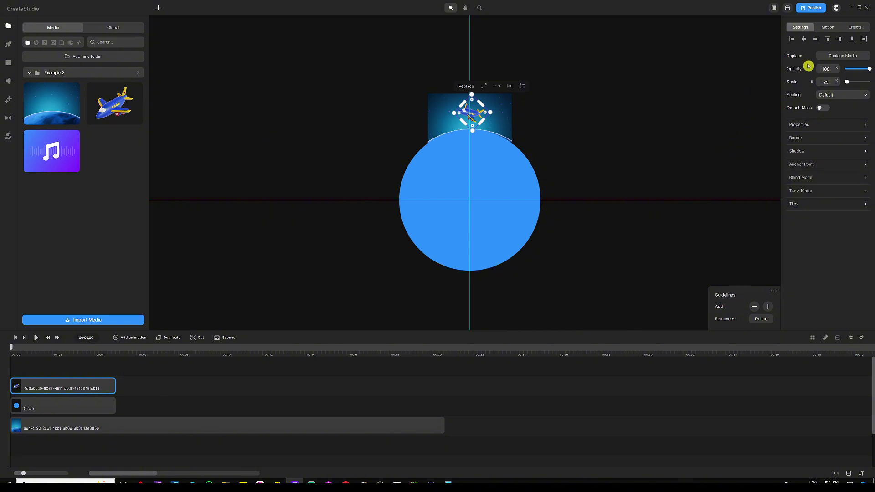
left_click(805, 164)
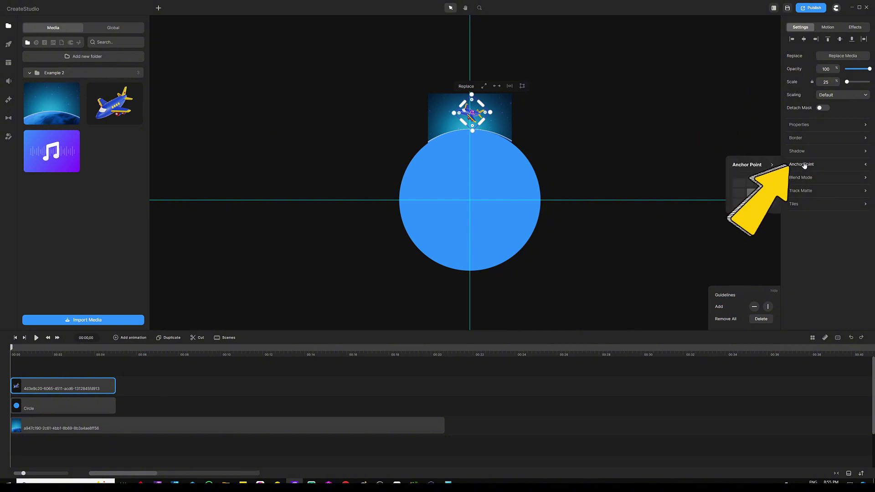
scroll(472, 113, "up", 3)
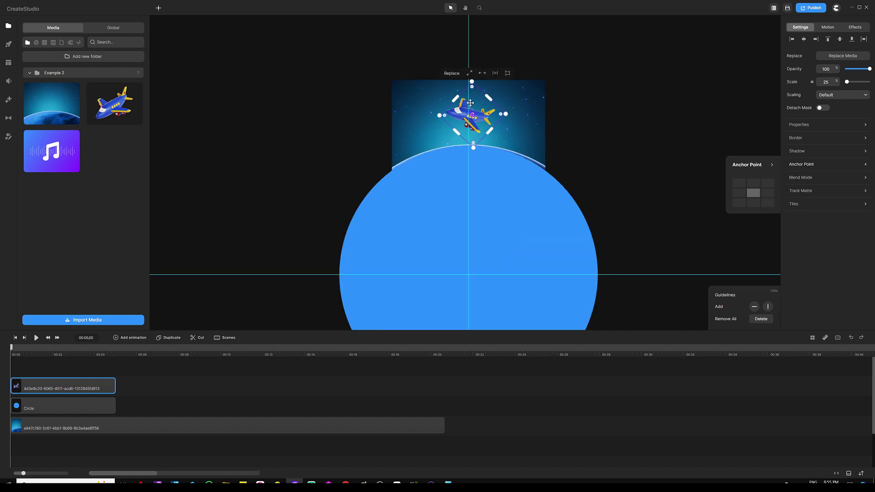
scroll(474, 109, "down", 3)
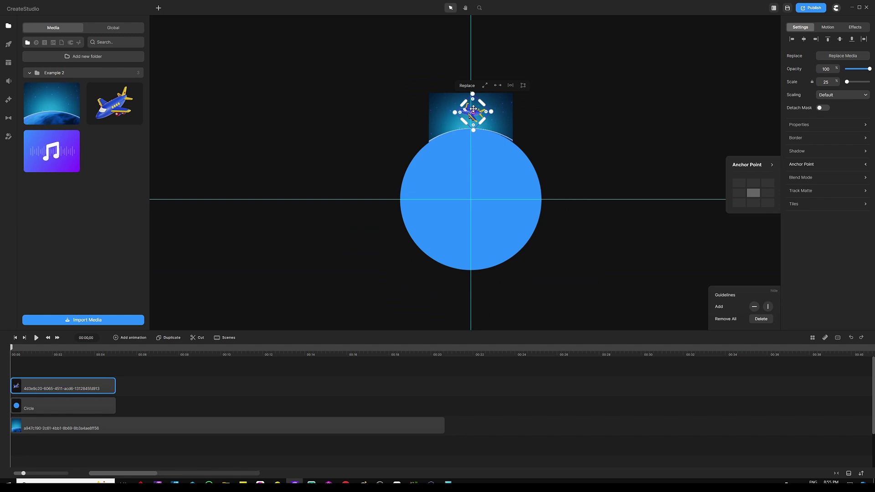
left_click_drag(474, 113, 473, 201)
Delete both guidelines and close the Guidelines panel.
left_click(757, 320)
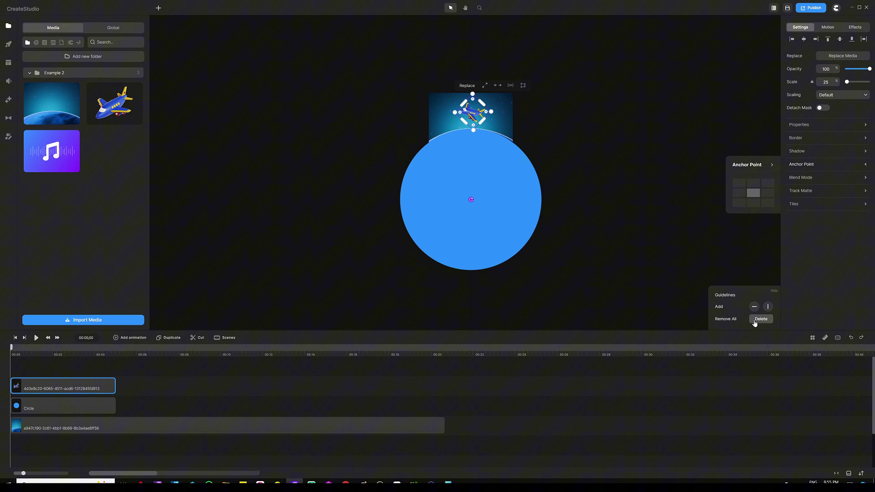
left_click(826, 338)
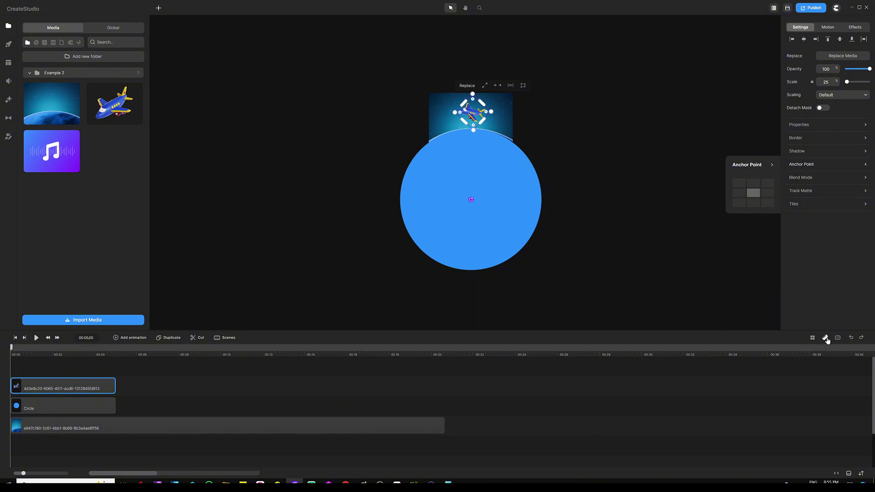
left_click(200, 387)
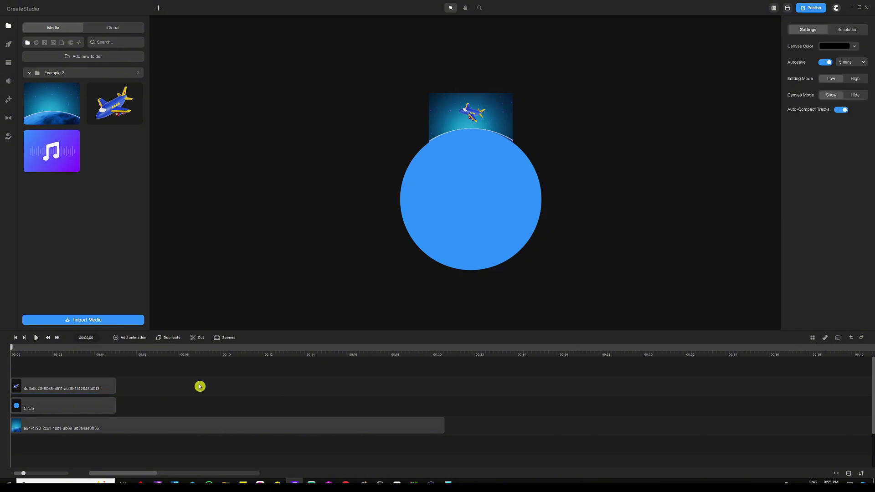
Delete the blue circle layer and extend the airplane clip to 00:20.
left_click(73, 410)
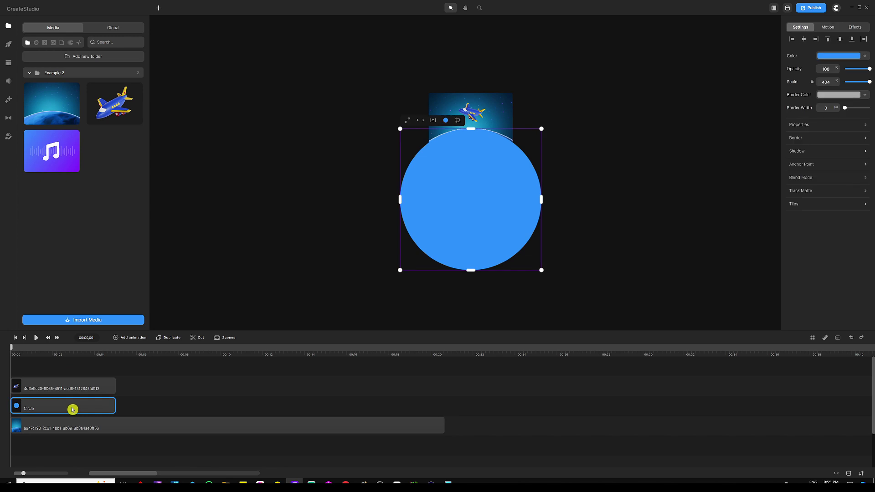
key("Delete")
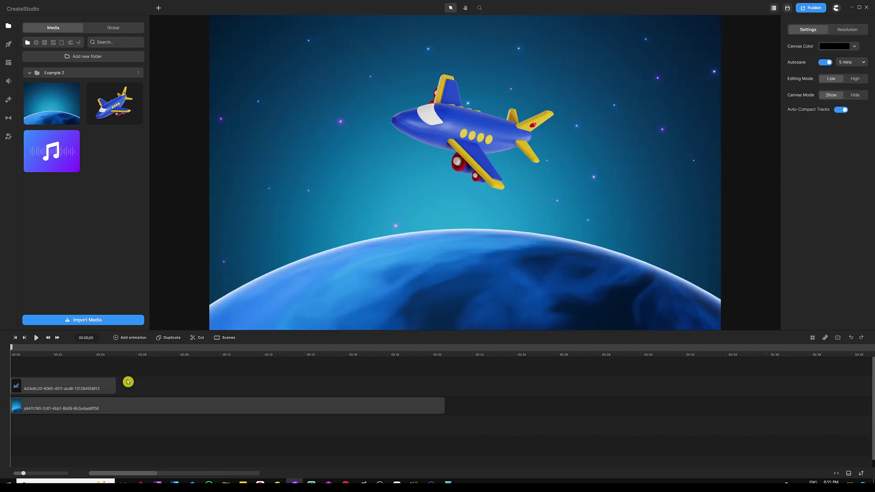
left_click_drag(115, 387, 440, 388)
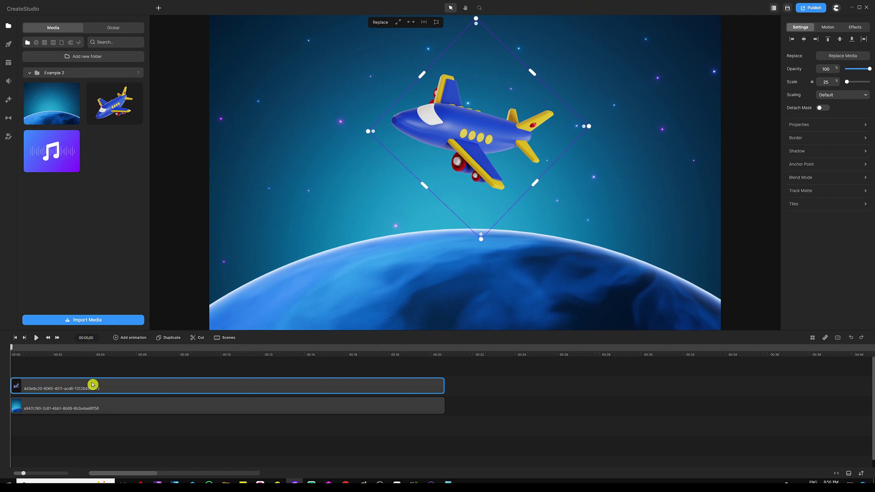
Add a Rotation animation with Soft easing to the airplane, stretched to the clip's end.
left_click(125, 338)
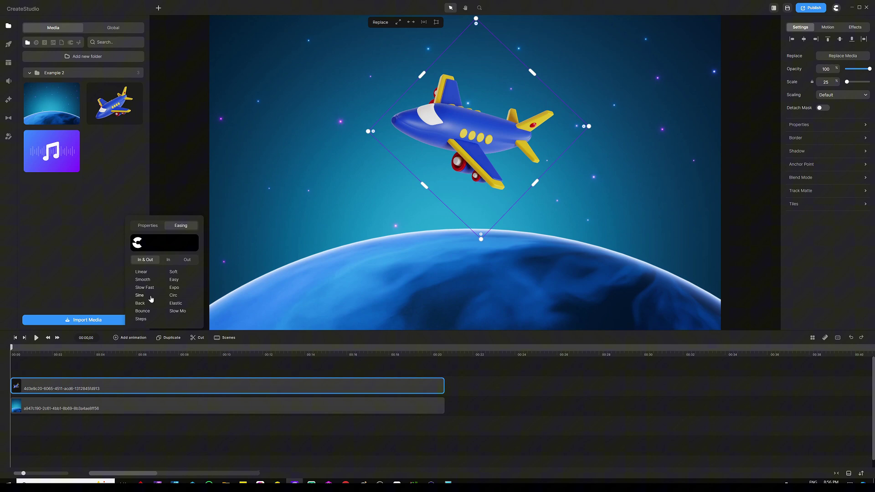
left_click(181, 224)
left_click(189, 242)
left_click(174, 272)
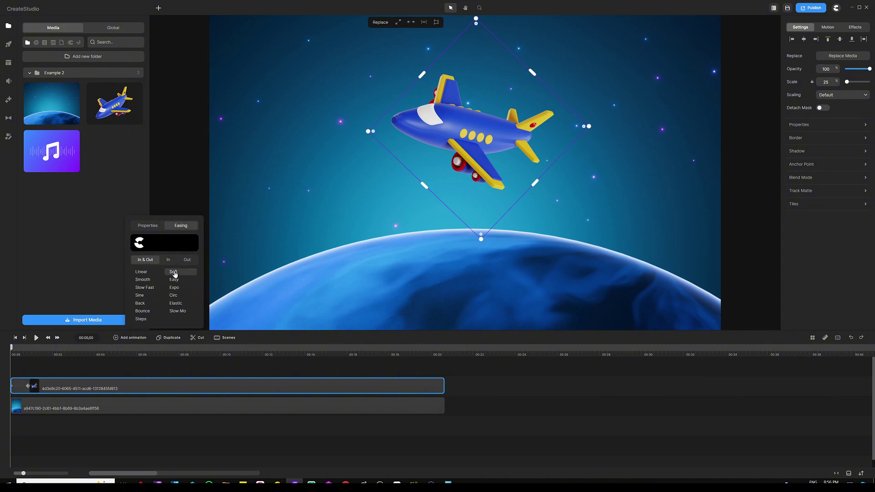
left_click(150, 226)
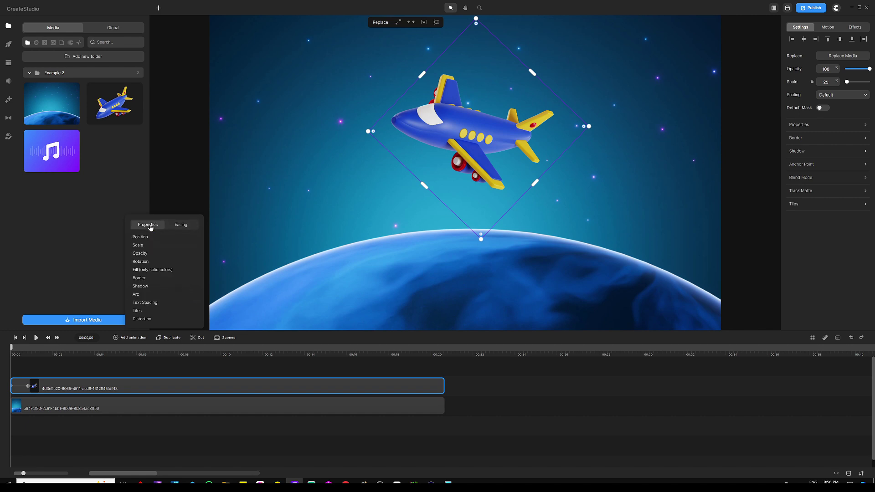
left_click(108, 361)
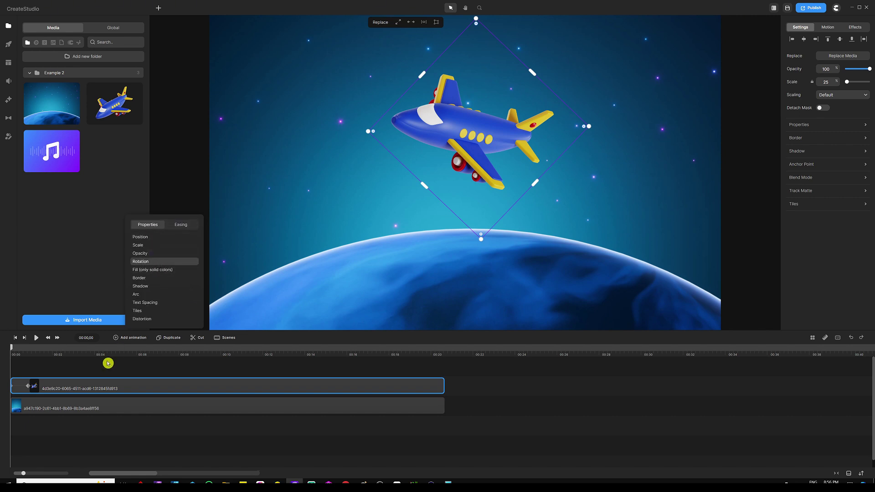
left_click_drag(27, 387, 136, 393)
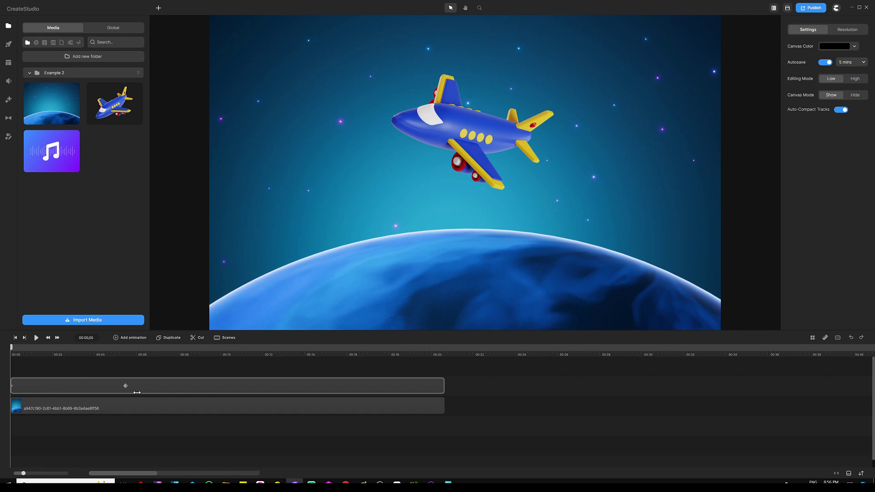
At 00:20, swing the airplane around the planet out of frame to the lower right.
left_click(439, 386)
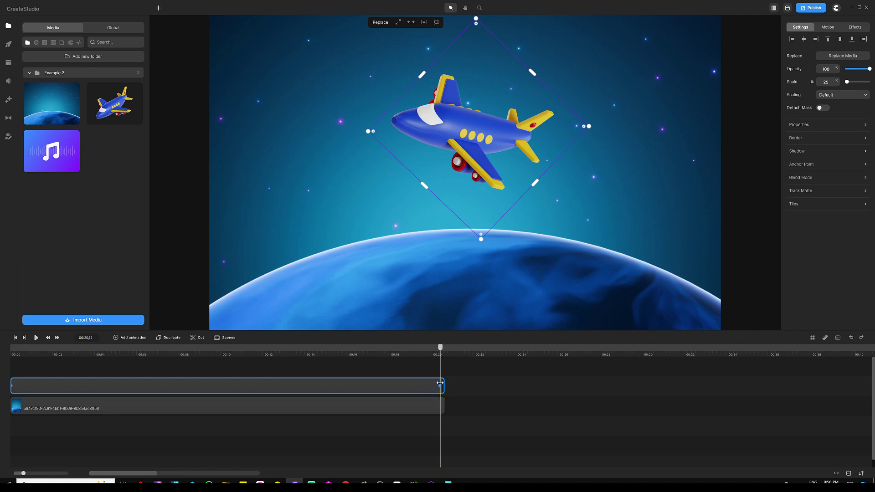
scroll(455, 107, "down", 2)
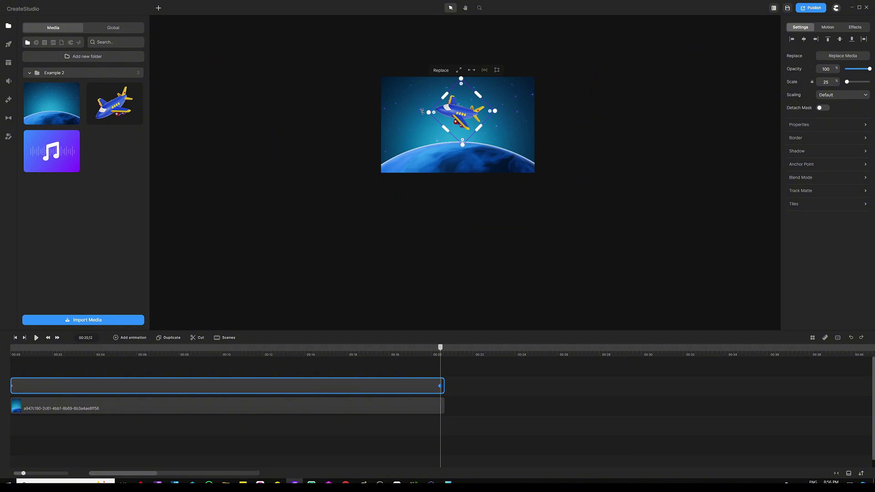
left_click_drag(423, 111, 580, 157)
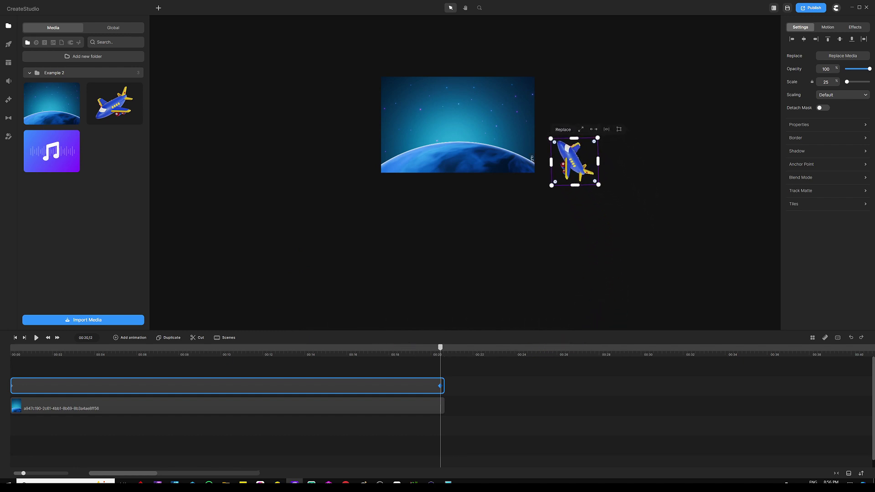
key("Home")
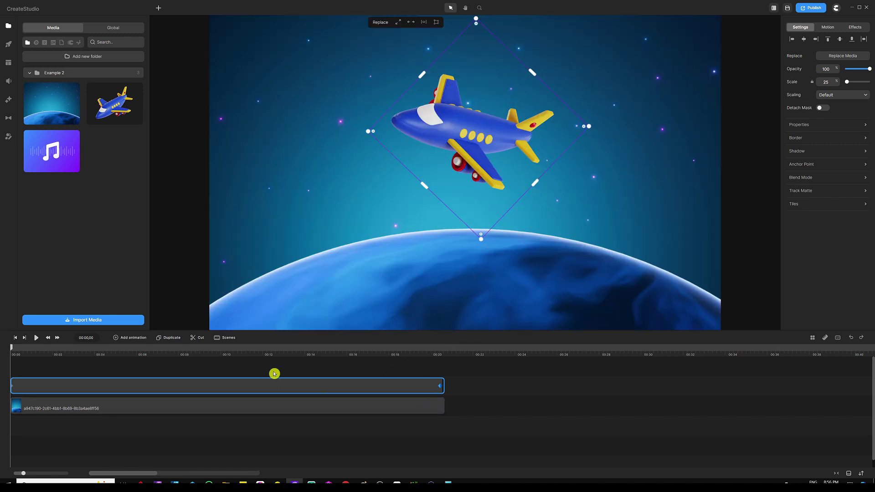
Preview the orbit animation and scrub back to about 00:01.
left_click(272, 373)
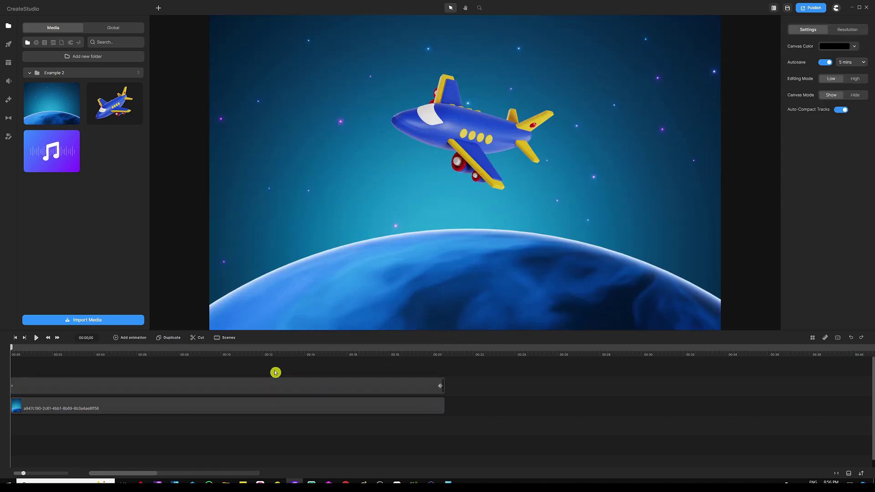
key("space")
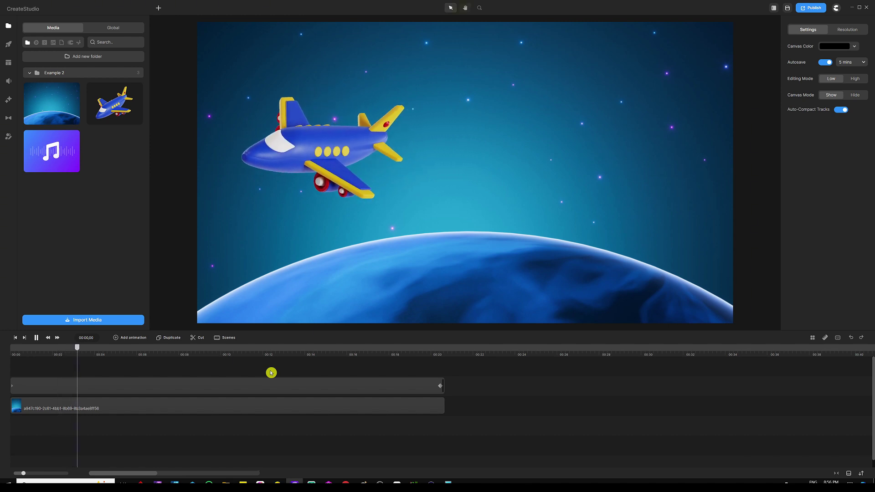
key("space")
left_click_drag(78, 349, 35, 355)
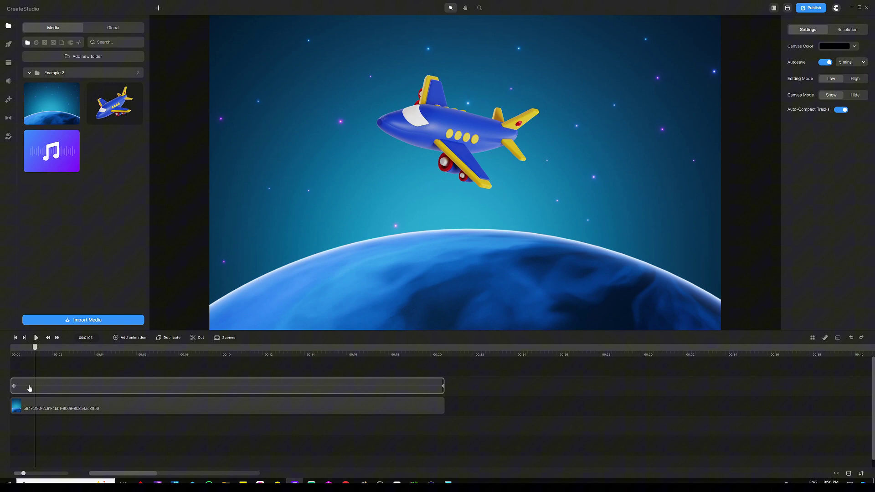
right_click(31, 389)
left_click(121, 436)
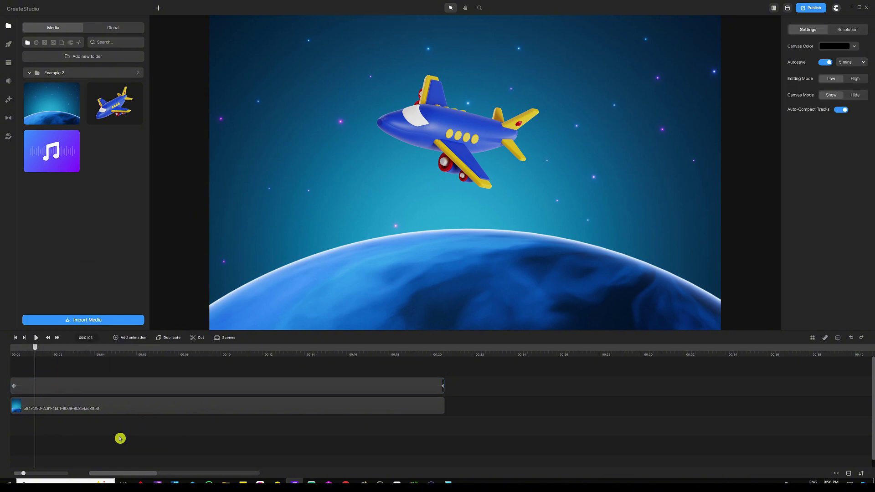
At the clip's start, rotate the airplane out of frame to the lower right.
left_click(15, 386)
scroll(410, 72, "down", 2)
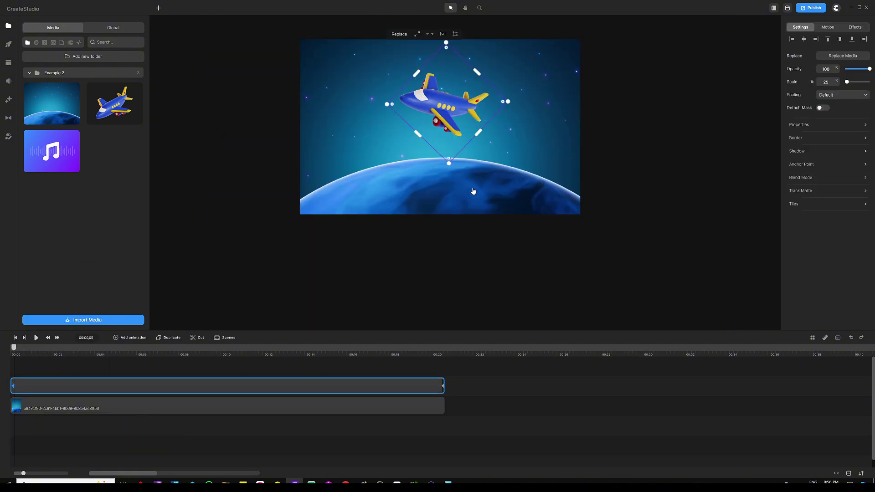
scroll(473, 191, "down", 2)
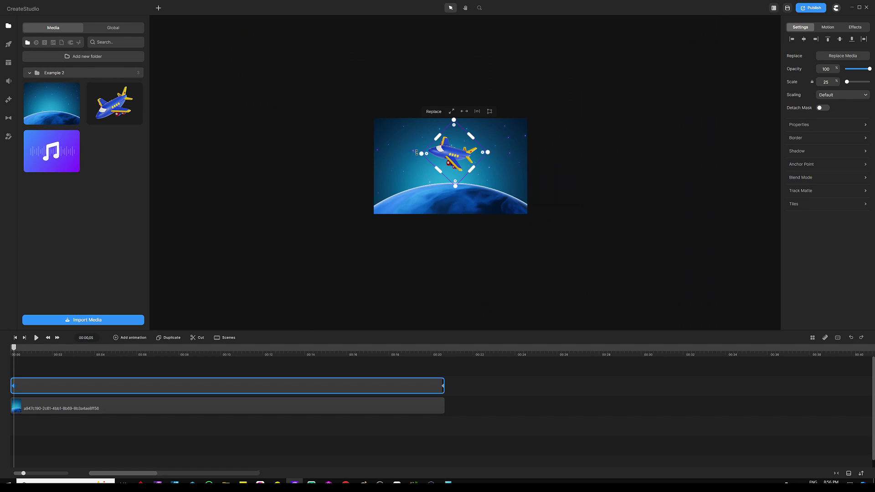
left_click_drag(417, 152, 546, 186)
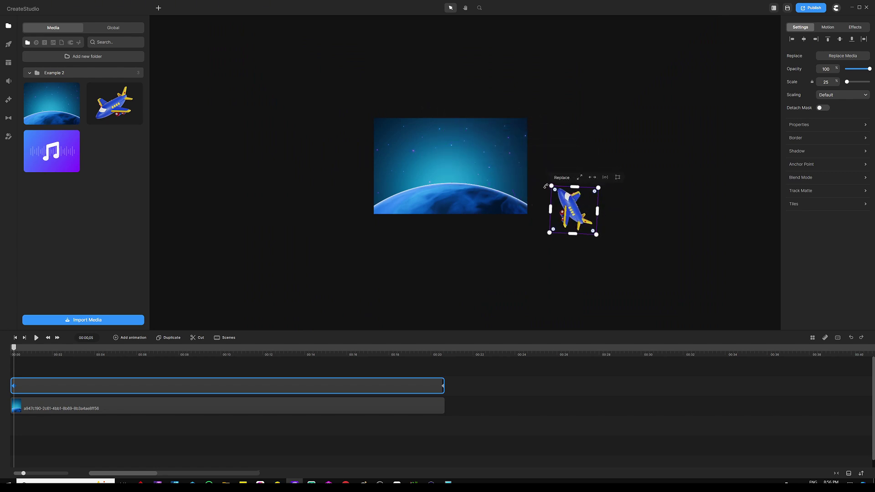
mouse_move(14, 347)
left_mouse_down()
mouse_move(410, 365)
mouse_move(4, 354)
mouse_move(9, 344)
left_mouse_up()
left_click(49, 367)
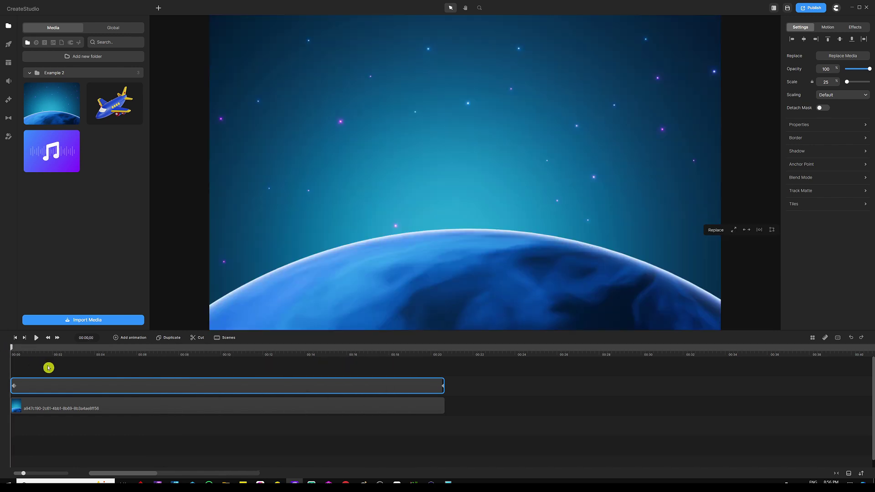
left_click(37, 338)
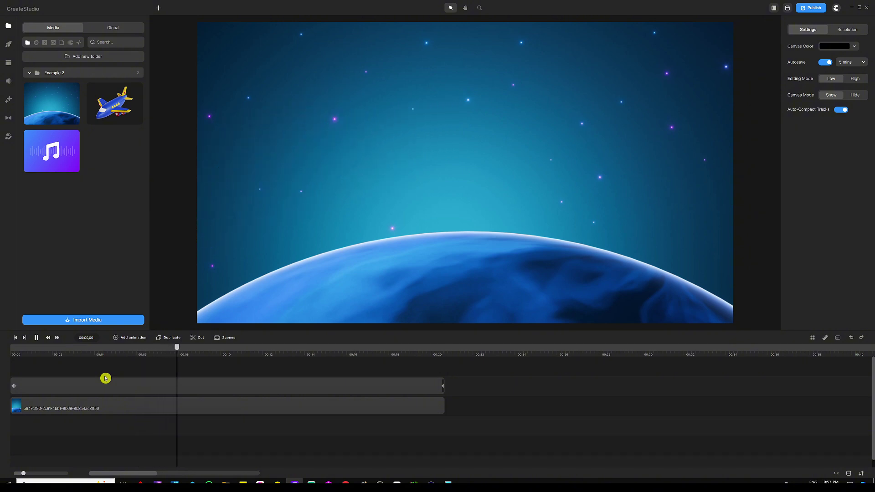
key("space")
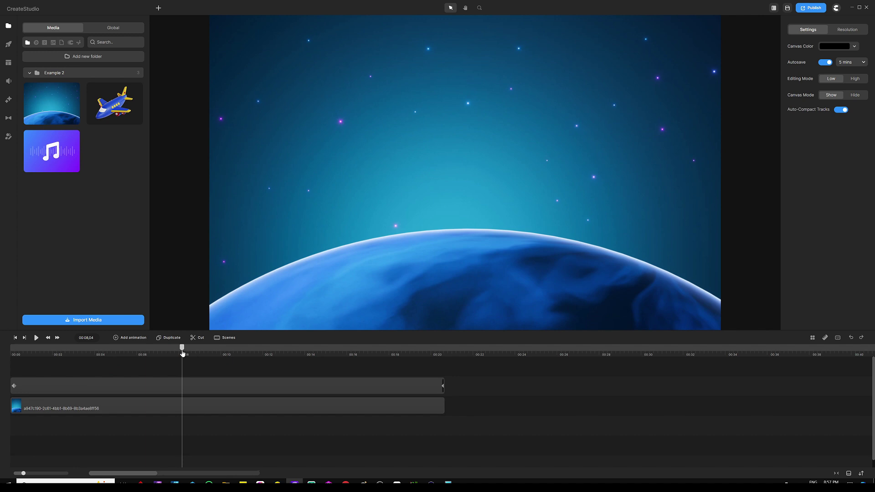
left_click_drag(183, 353, 10, 353)
scroll(383, 151, "down", 3)
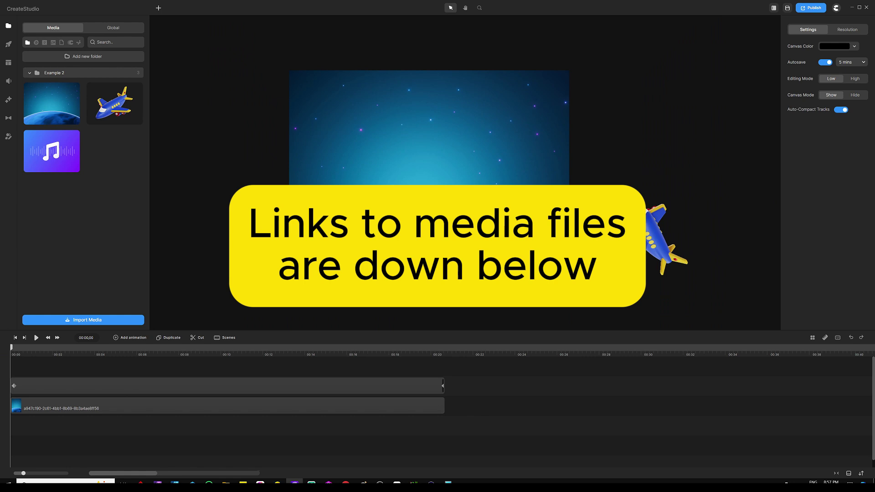